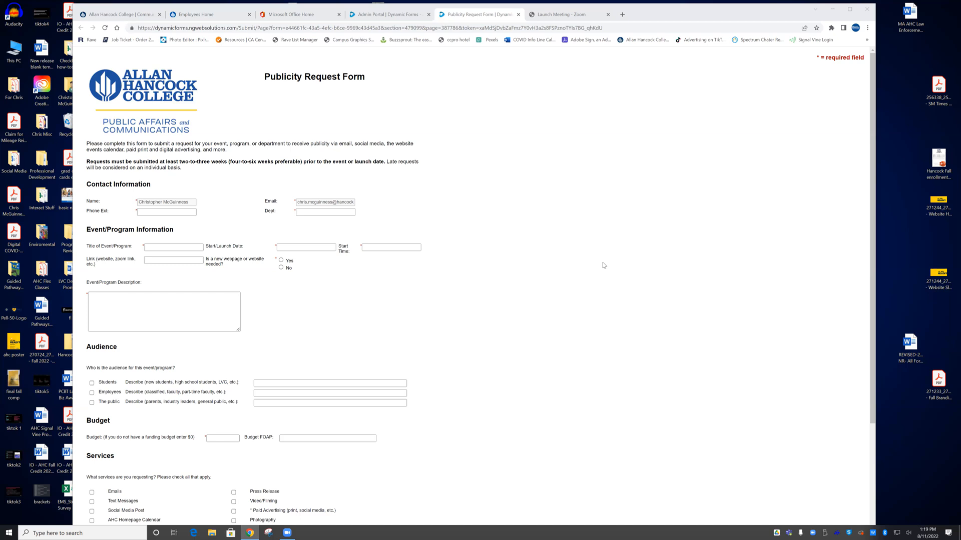
# Fill in the phone extension and set the department to PAC
pyautogui.click(299, 245)
pyautogui.click(172, 211)
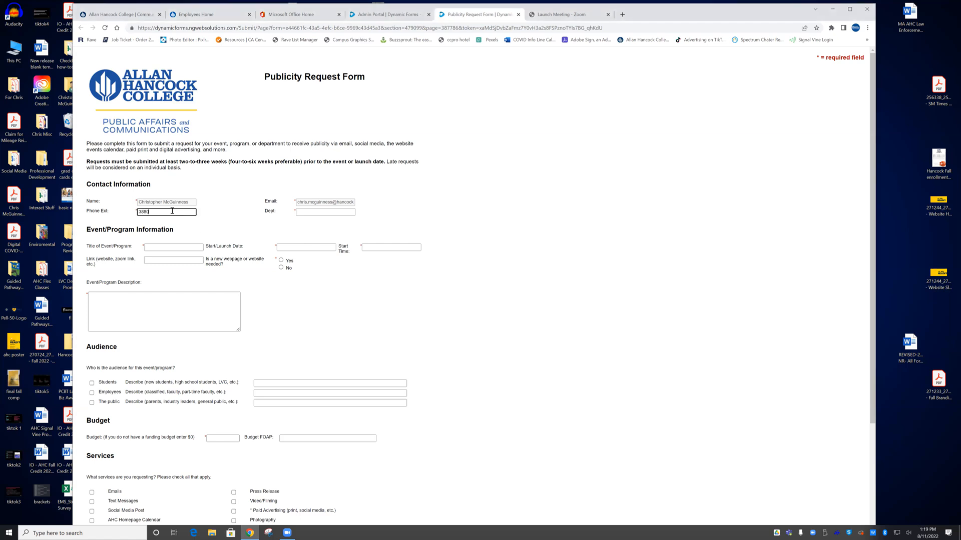
pyautogui.click(314, 212)
pyautogui.write('PAC')
# Enter event title 'Event', start date 08/11/2022 and start time 12:00
pyautogui.click(176, 249)
pyautogui.write('Event')
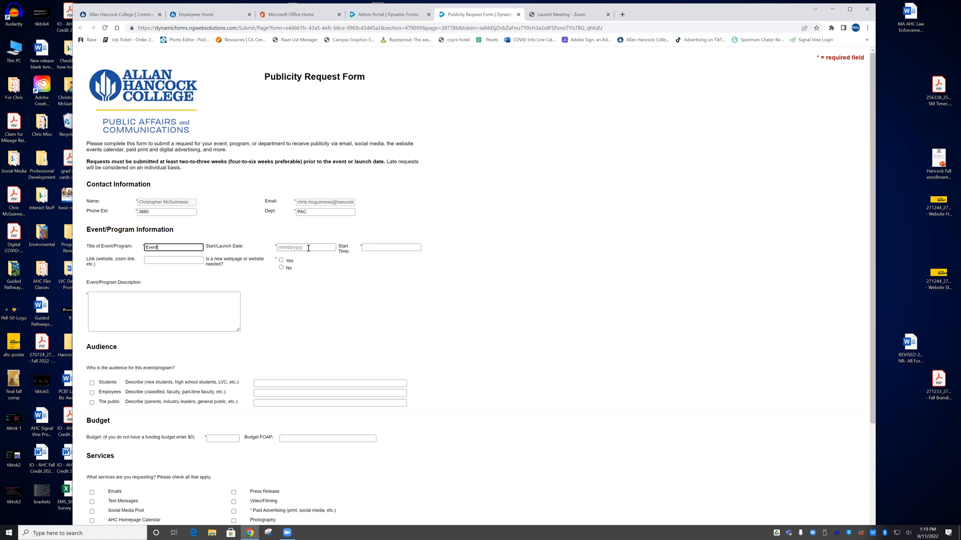
pyautogui.click(308, 248)
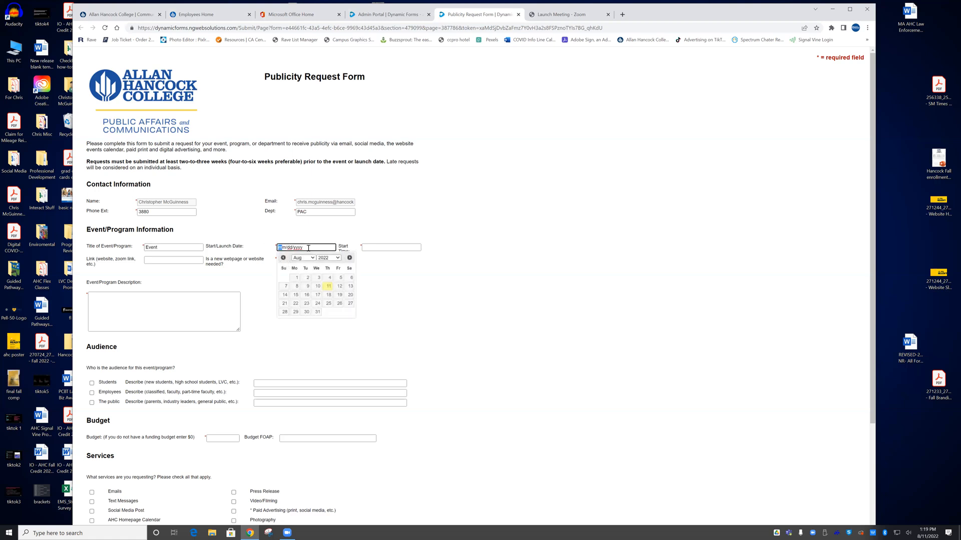
pyautogui.click(328, 288)
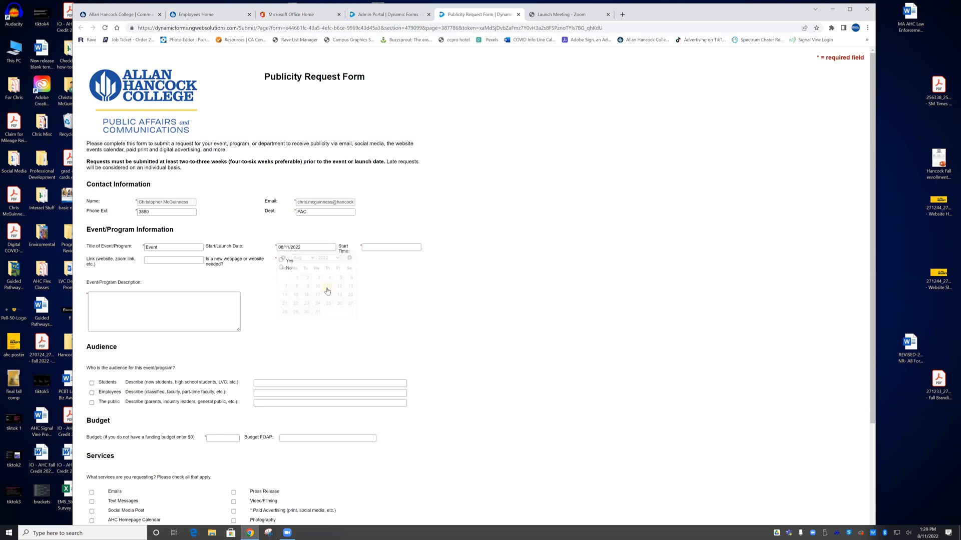
pyautogui.click(374, 246)
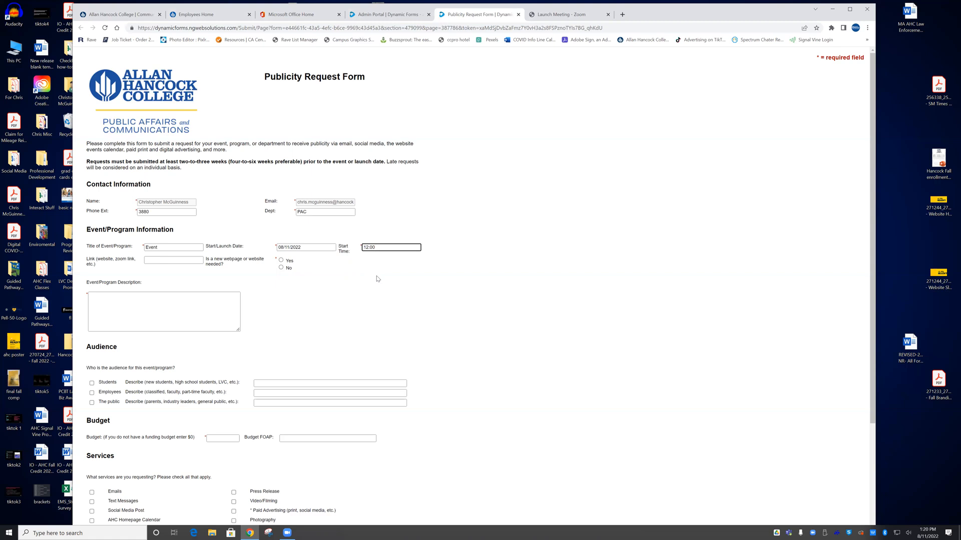
pyautogui.click(150, 260)
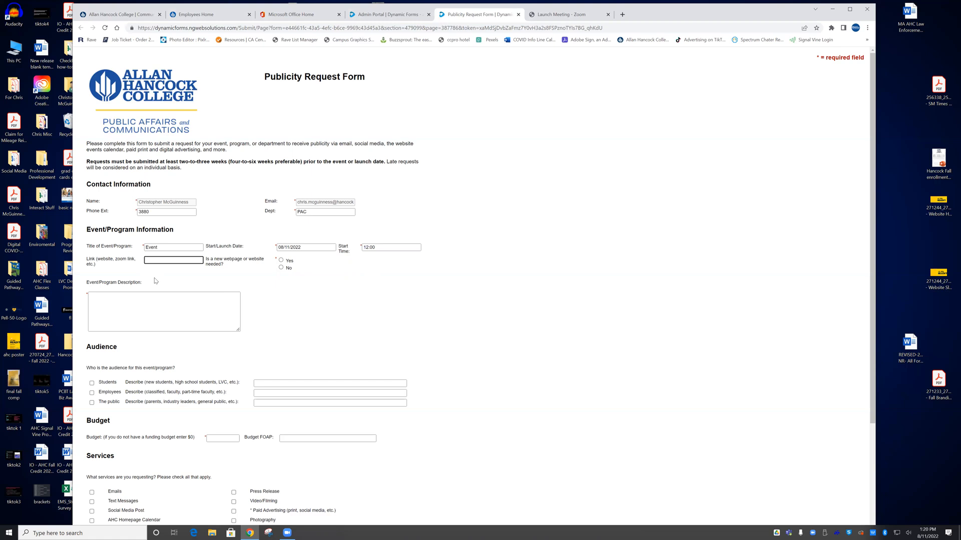
pyautogui.write('www.test.com')
pyautogui.click(282, 261)
pyautogui.click(105, 313)
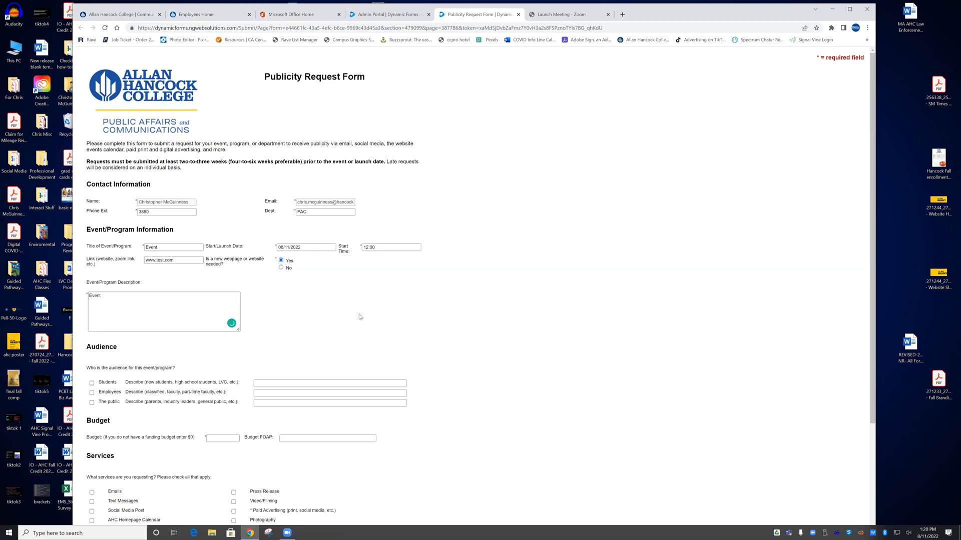
# Add employees and the public to the audience and describe students as 'LVC students'
pyautogui.scroll(-3, 359, 317)
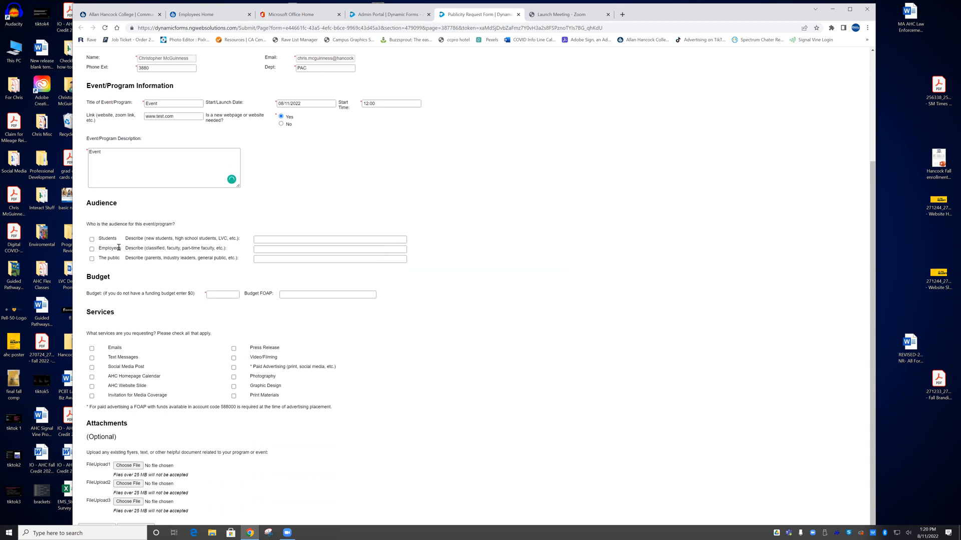
pyautogui.click(91, 249)
pyautogui.click(91, 259)
pyautogui.click(262, 240)
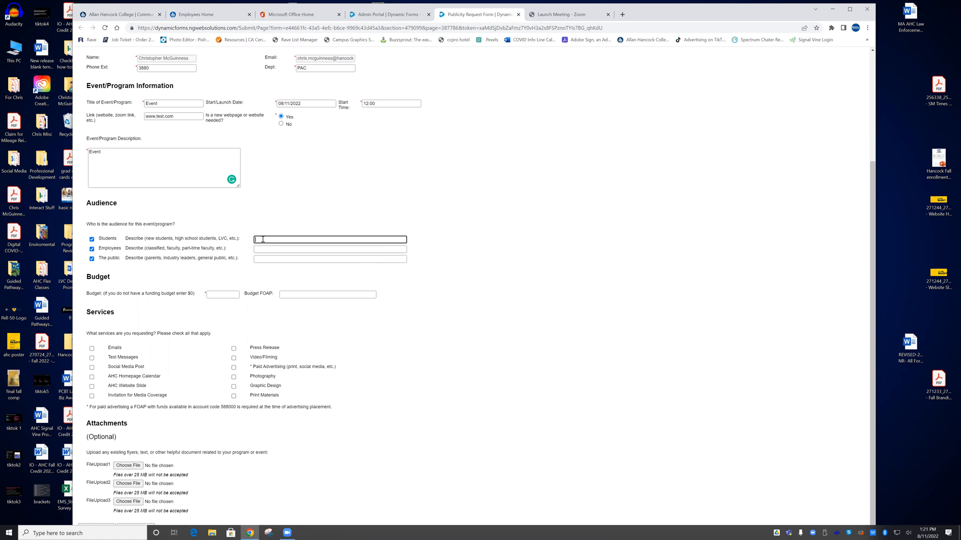
pyautogui.write('LVC students')
pyautogui.click(261, 284)
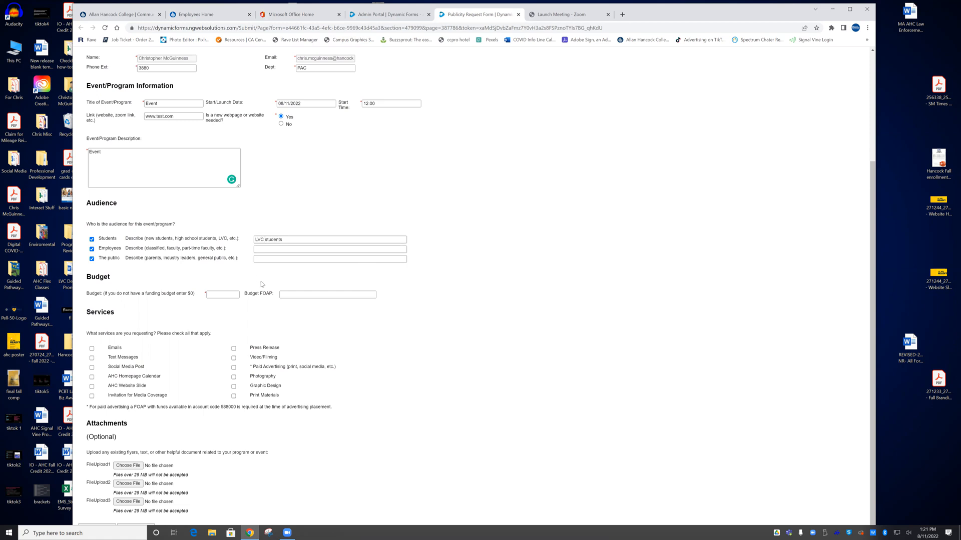
# Set the budget to 0 and the budget FOAP to 'FOAP'
pyautogui.click(217, 295)
pyautogui.click(272, 325)
pyautogui.click(295, 295)
pyautogui.write('FOAP...')
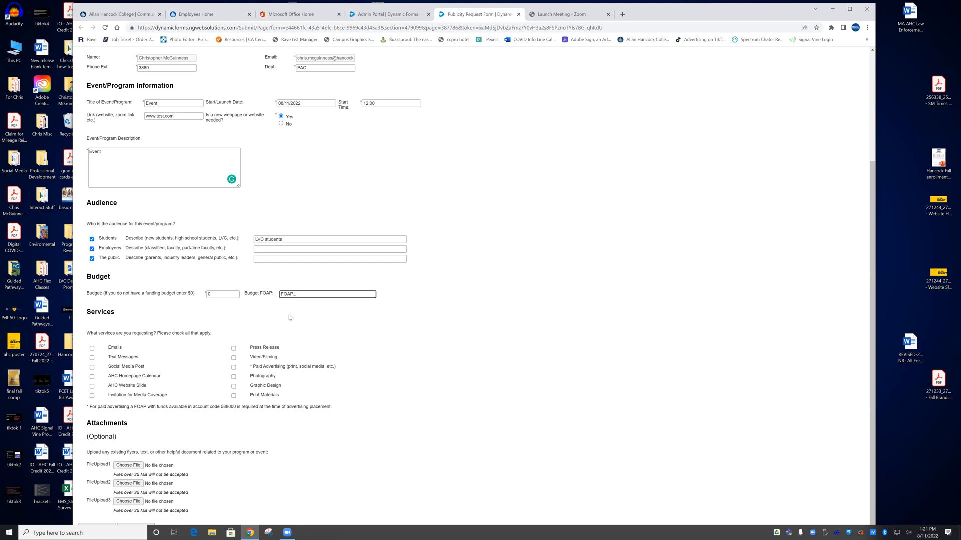
pyautogui.click(299, 321)
# Check Emails, Text Messages, Social Media Post, AHC Homepage Calendar, Paid Advertising, Photography and Graphic Design
pyautogui.click(92, 349)
pyautogui.click(92, 358)
pyautogui.click(92, 368)
pyautogui.click(92, 377)
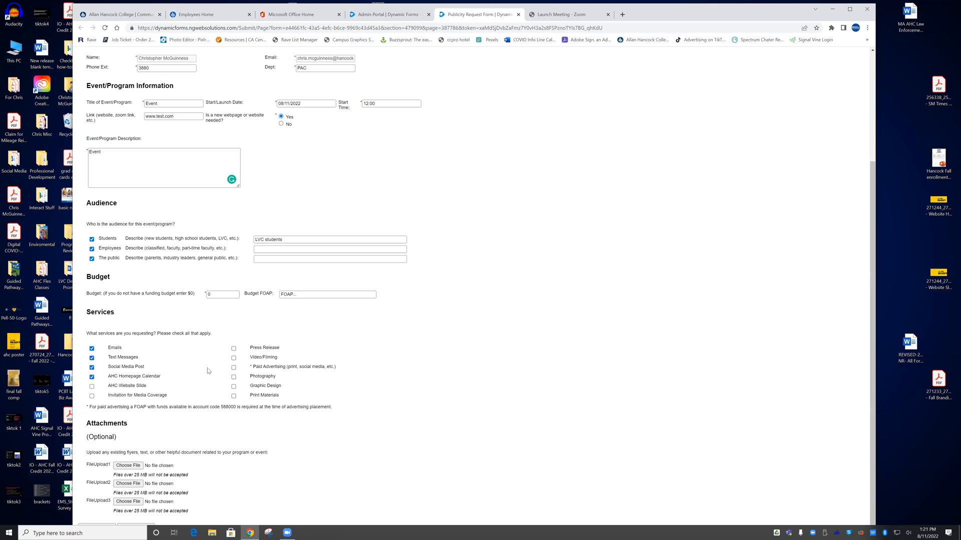
pyautogui.click(234, 369)
pyautogui.click(235, 378)
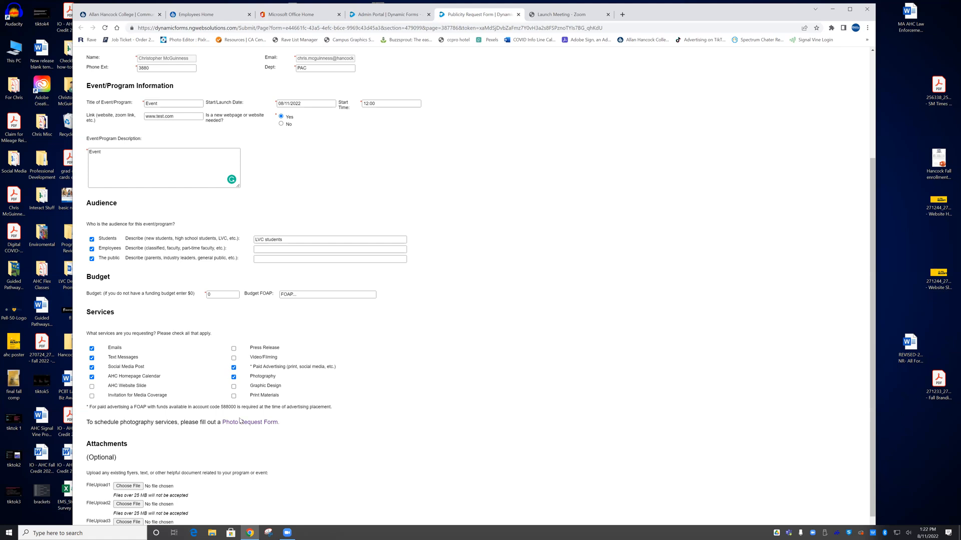
pyautogui.click(234, 387)
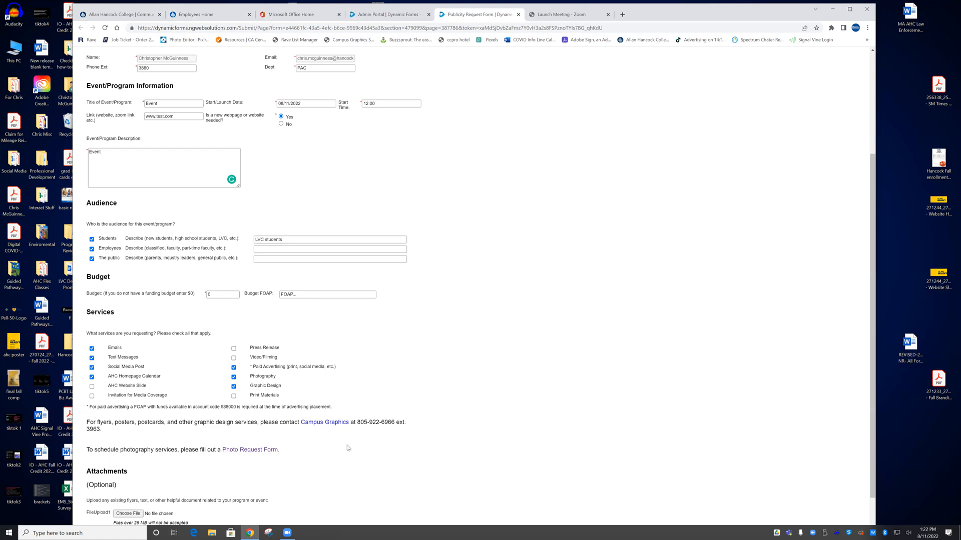
pyautogui.scroll(-1, 348, 447)
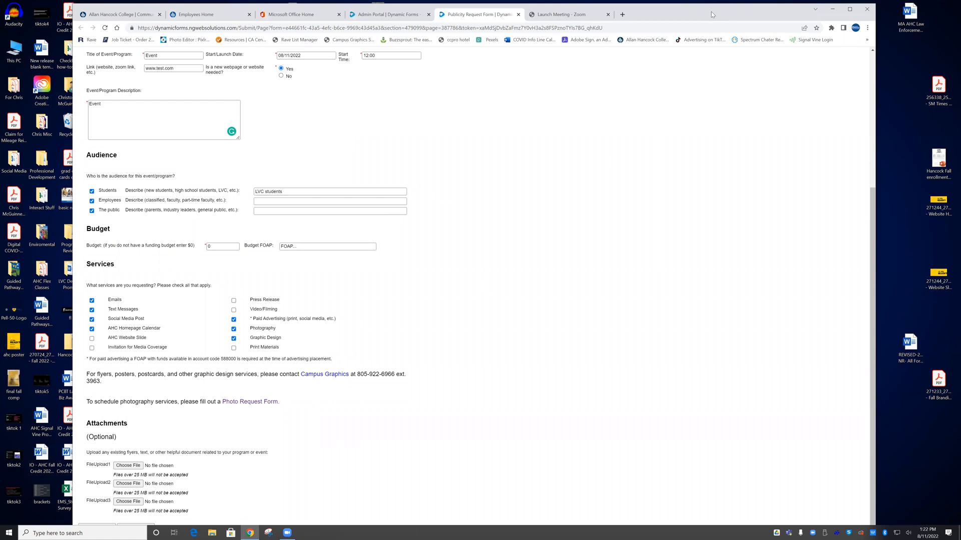
pyautogui.moveTo(711, 11); pyautogui.dragTo(712, 7)
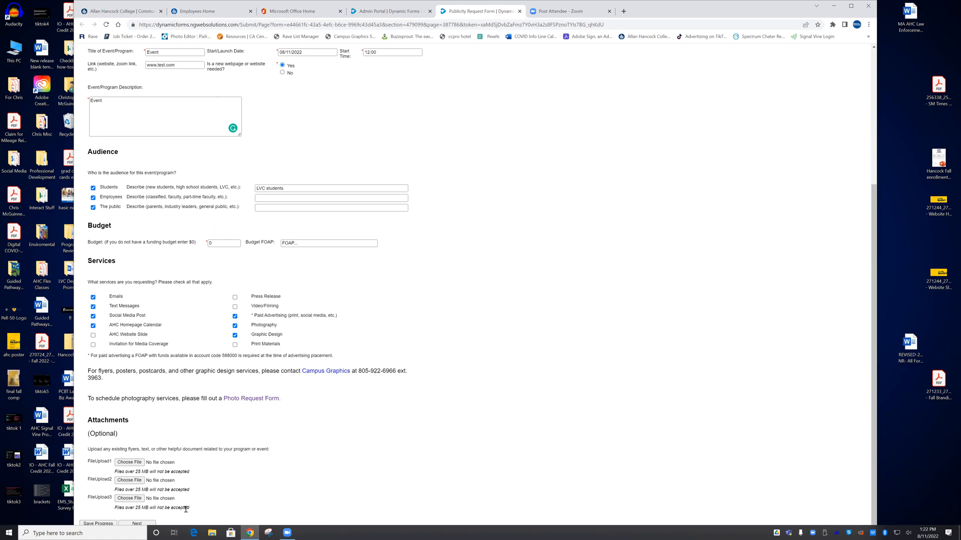
# Go to the Publicity Request Agreement, tick 'I understand', and continue to the Electronic Signature page
pyautogui.click(149, 524)
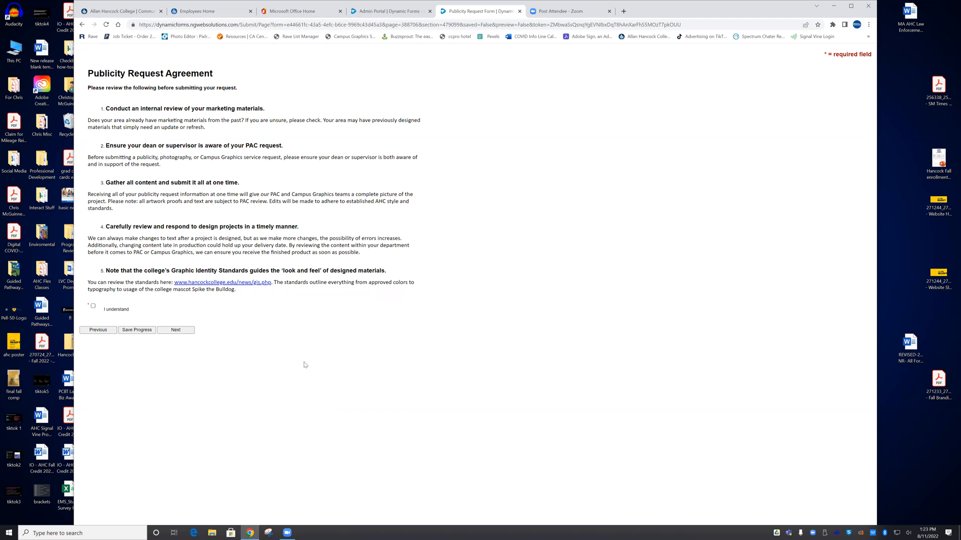
pyautogui.click(94, 306)
pyautogui.click(172, 332)
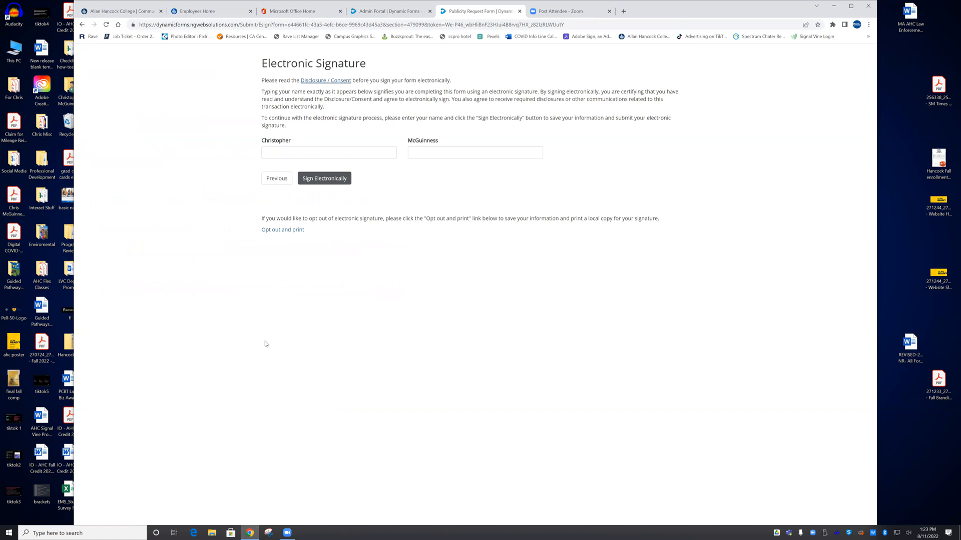
# Enter the signer's first and last name and sign electronically to submit the request
pyautogui.click(277, 156)
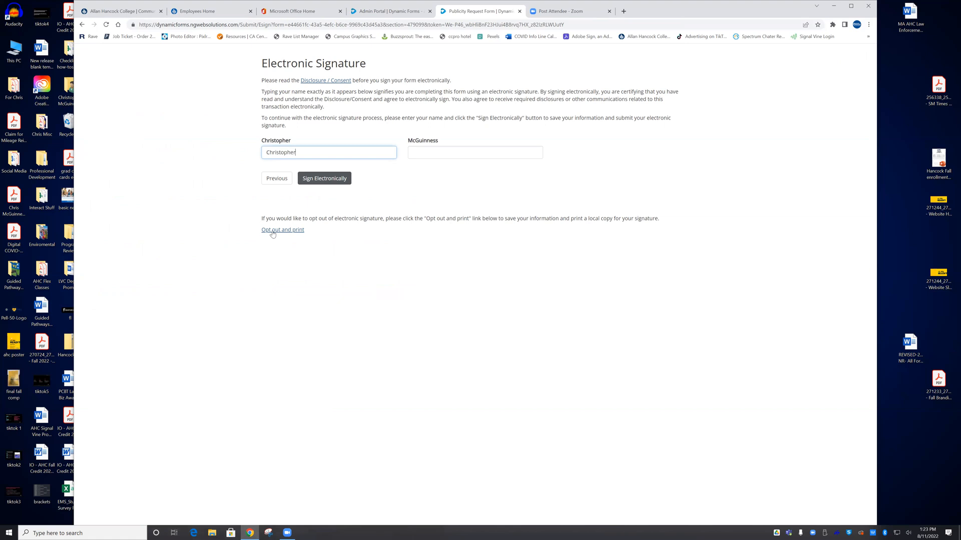
pyautogui.press('Tab')
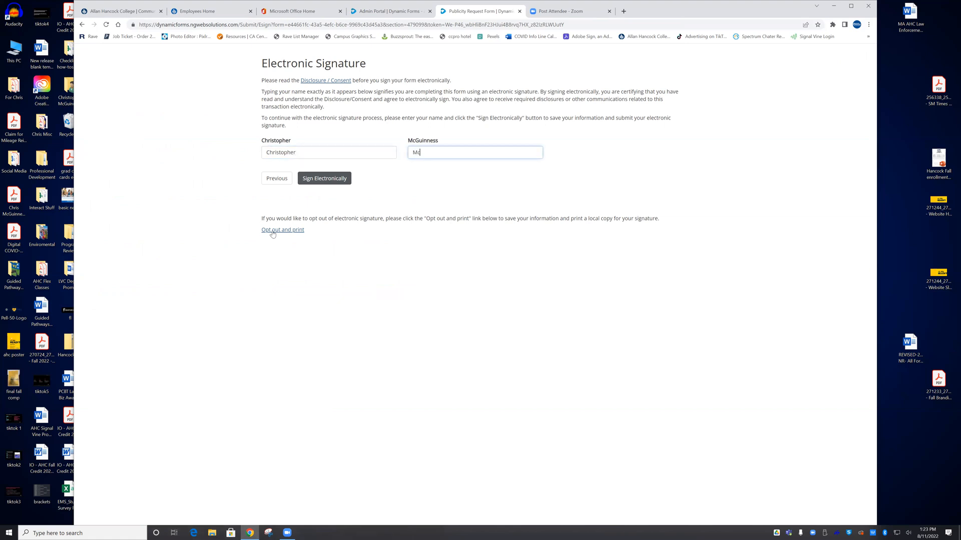
pyautogui.click(316, 180)
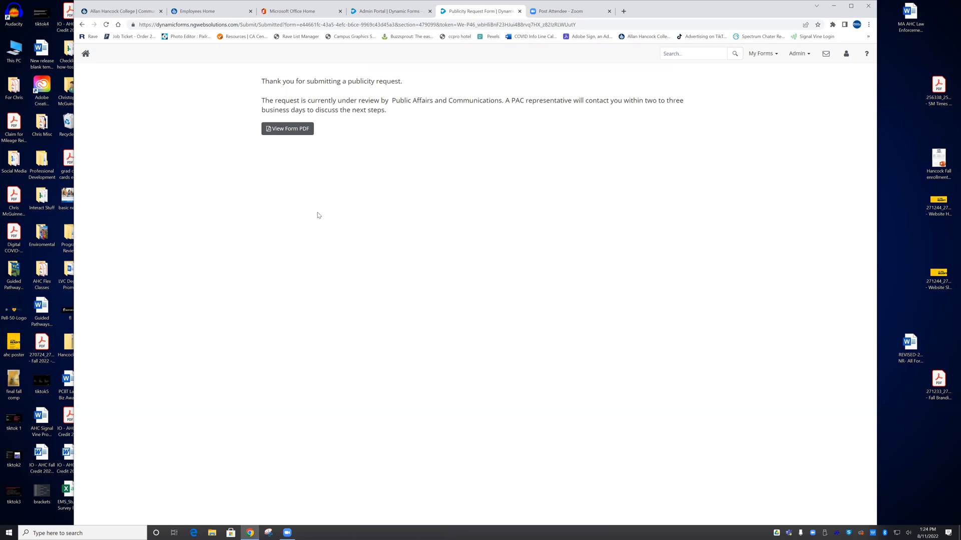
# Open the submitted form as a PDF and scroll through its three pages, returning to page 1
pyautogui.click(287, 129)
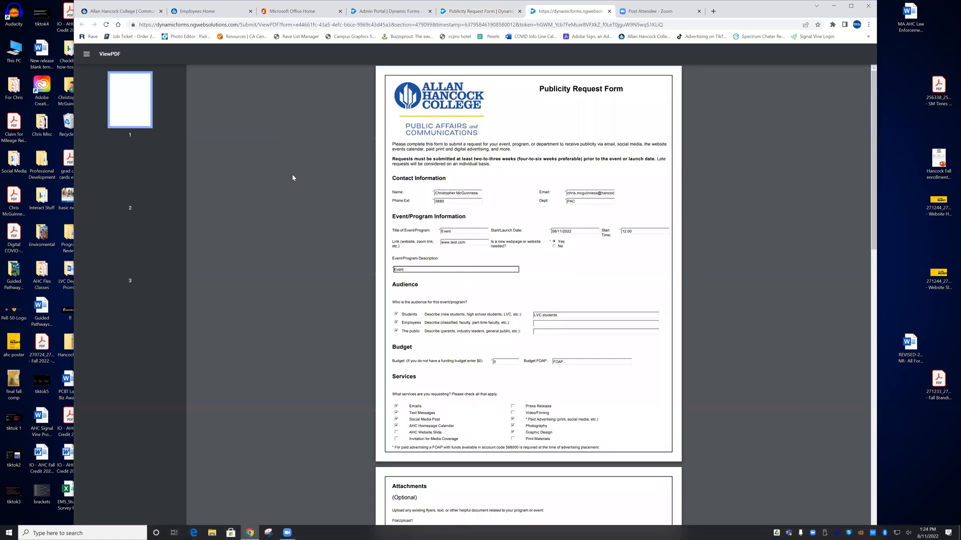
pyautogui.scroll(-6, 292, 196)
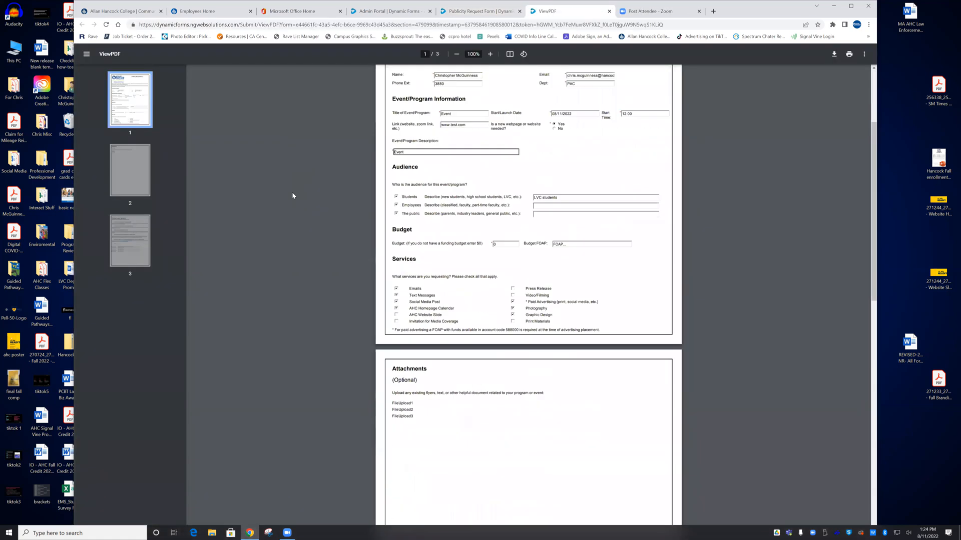
pyautogui.scroll(-10, 293, 196)
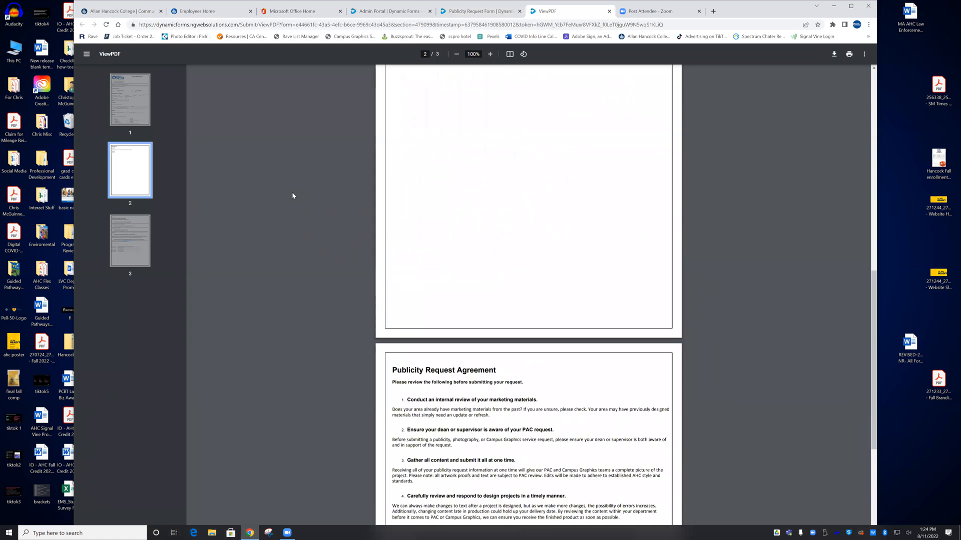
pyautogui.scroll(12, 292, 196)
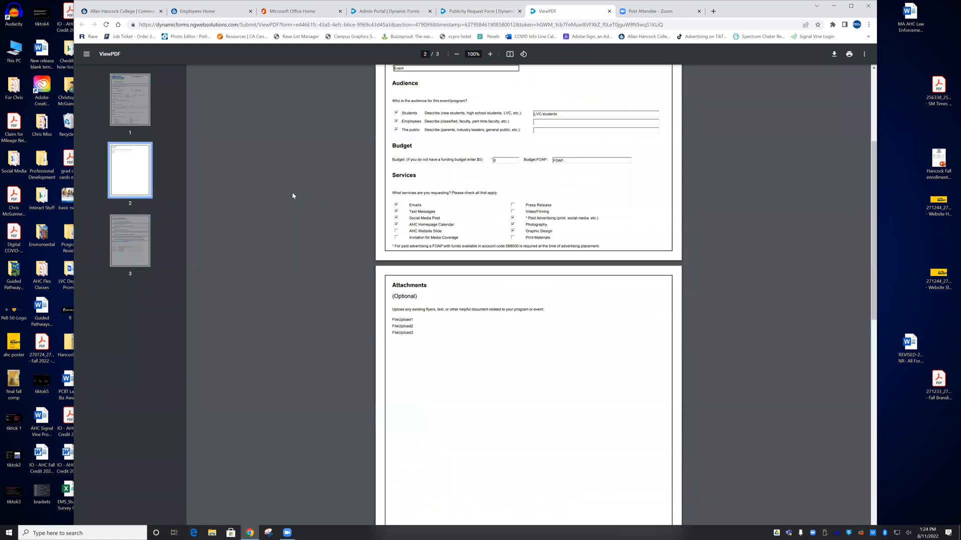
pyautogui.scroll(4, 288, 209)
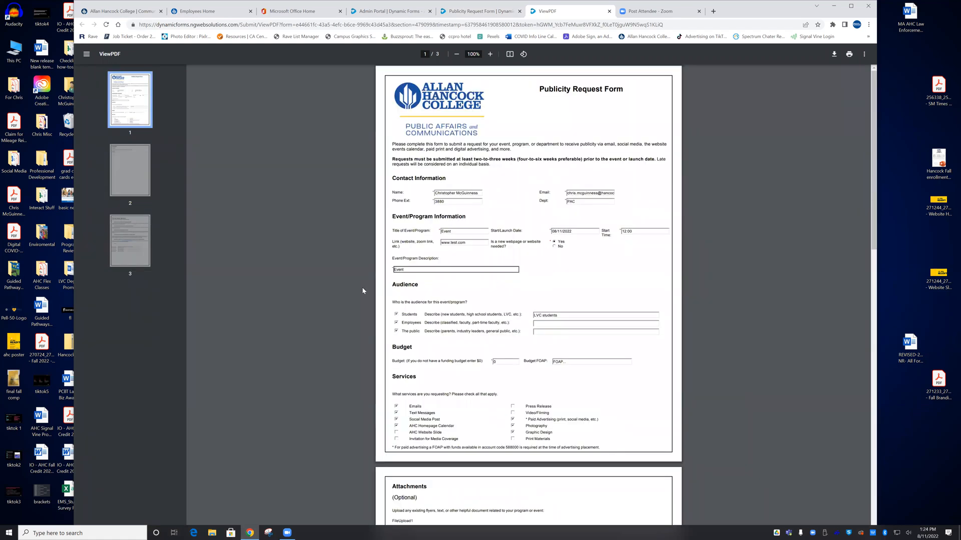